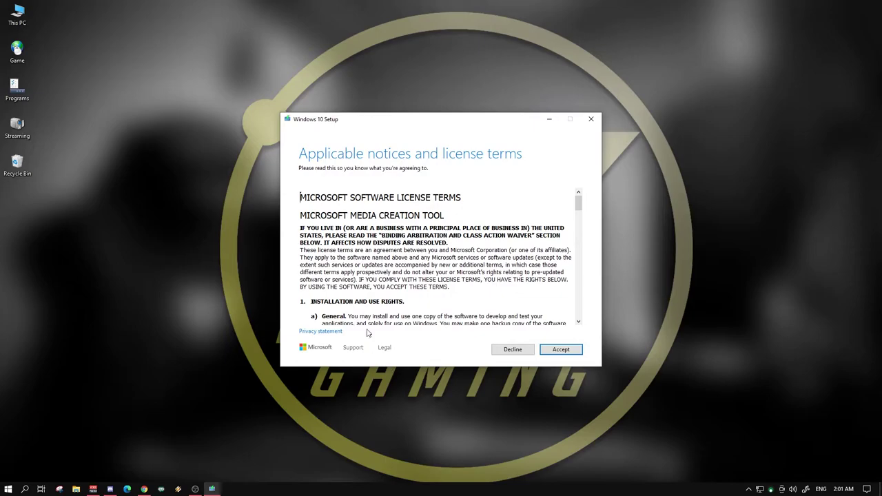
- Accept the license terms and choose to create installation media (USB flash drive, DVD, or ISO file) for another PC
scroll(423, 260, "down", 5)
scroll(423, 260, "down", 10)
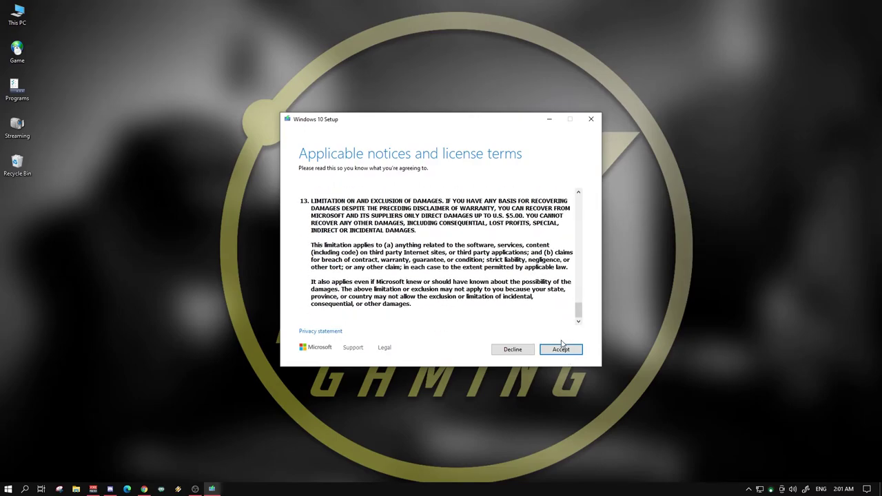
left_click(558, 348)
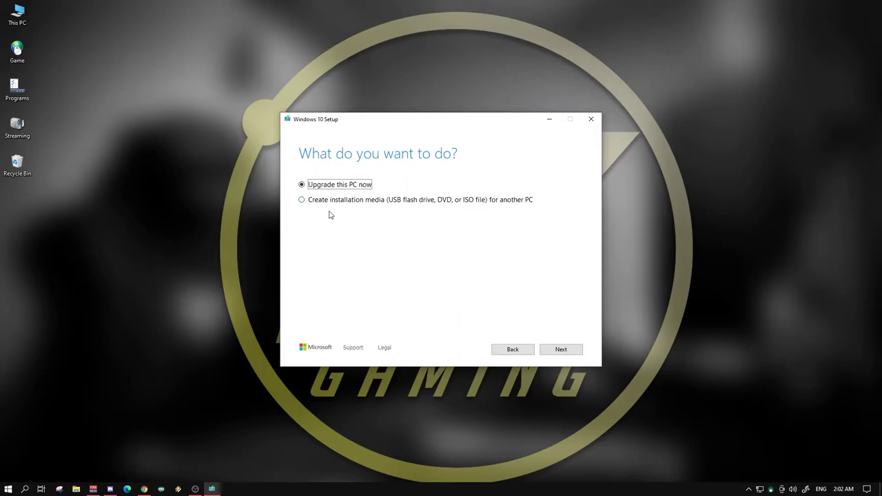
left_click(348, 204)
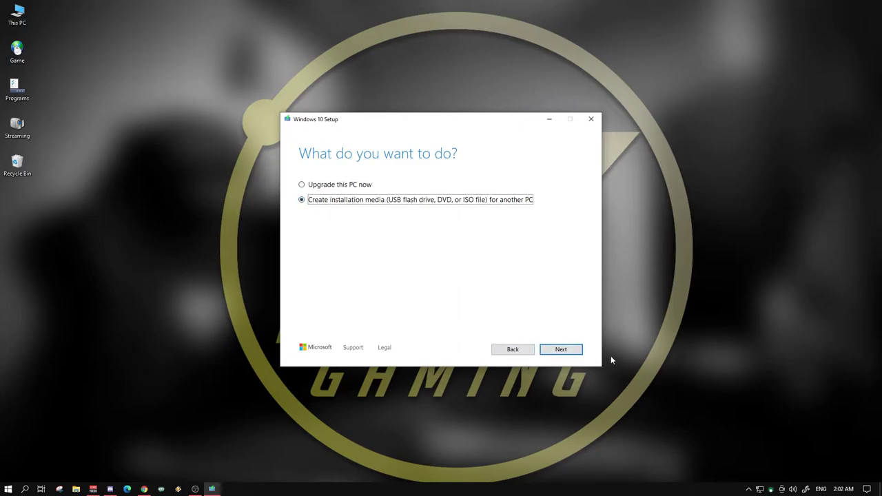
left_click(565, 350)
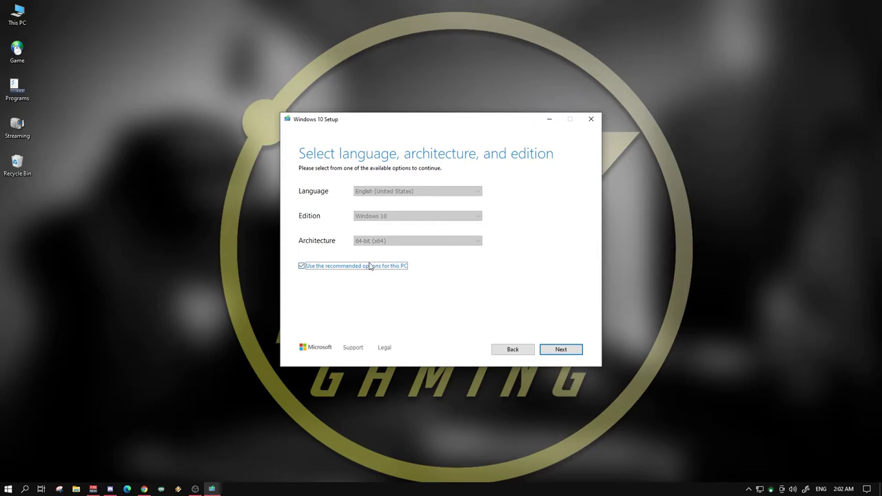
- Try the manual edition and architecture choices with 64-bit (x64), and restore the recommended options for this PC
left_click(366, 266)
left_click(424, 218)
left_click(422, 222)
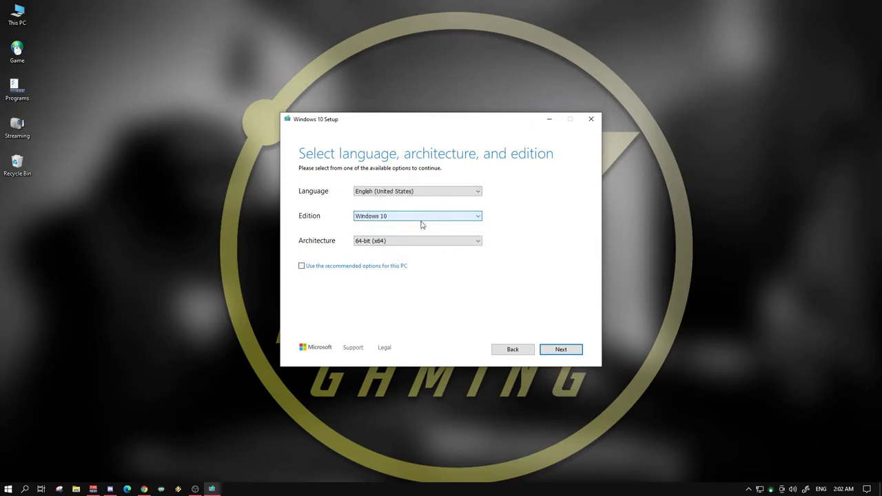
left_click(417, 219)
left_click(417, 220)
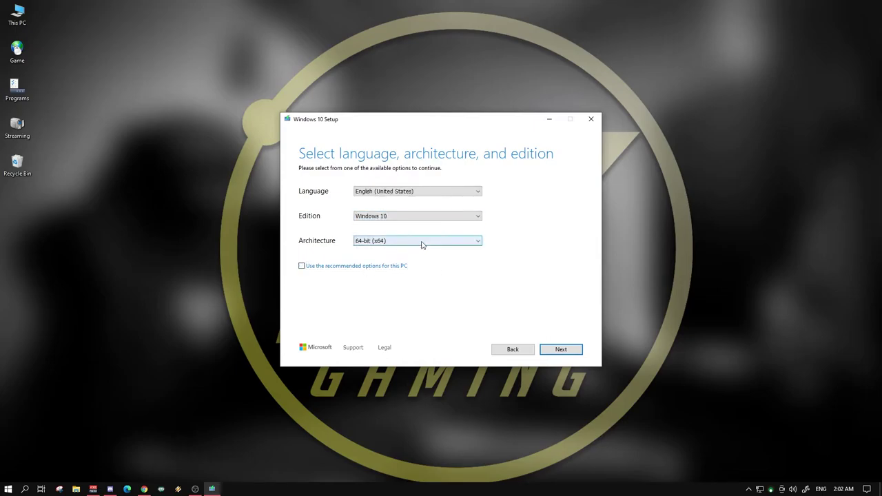
left_click(421, 244)
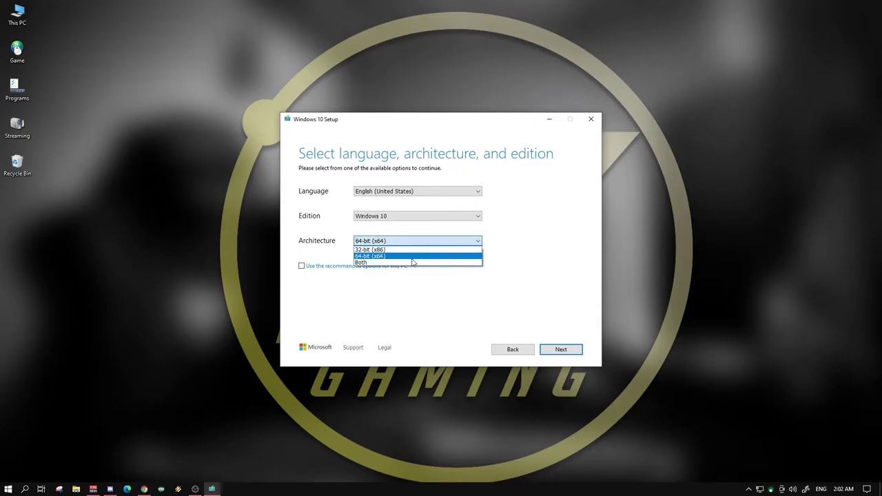
left_click(415, 256)
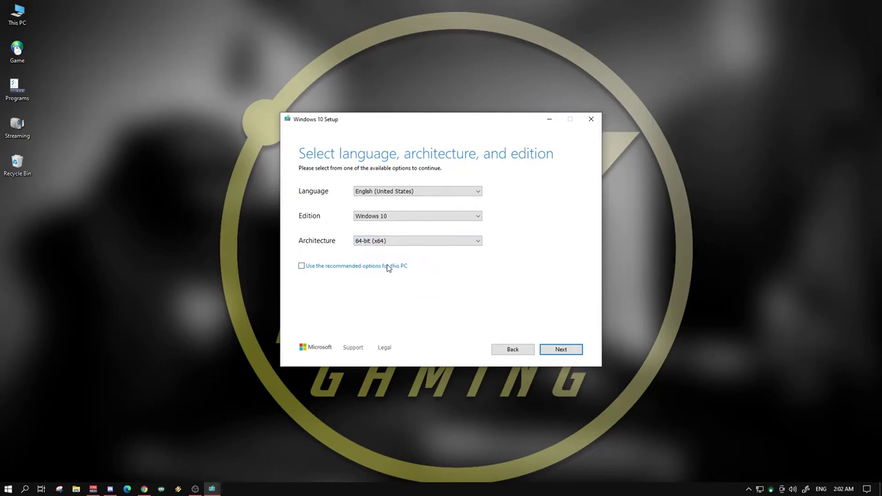
left_click(328, 271)
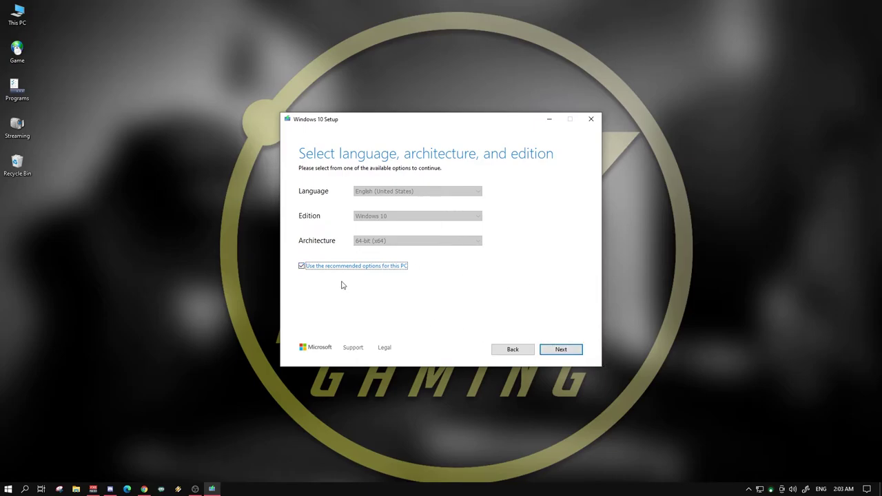
- Create the installation media with the recommended options on the USB flash drive K: (ESD-USB), and finish the setup wizard
left_click(562, 350)
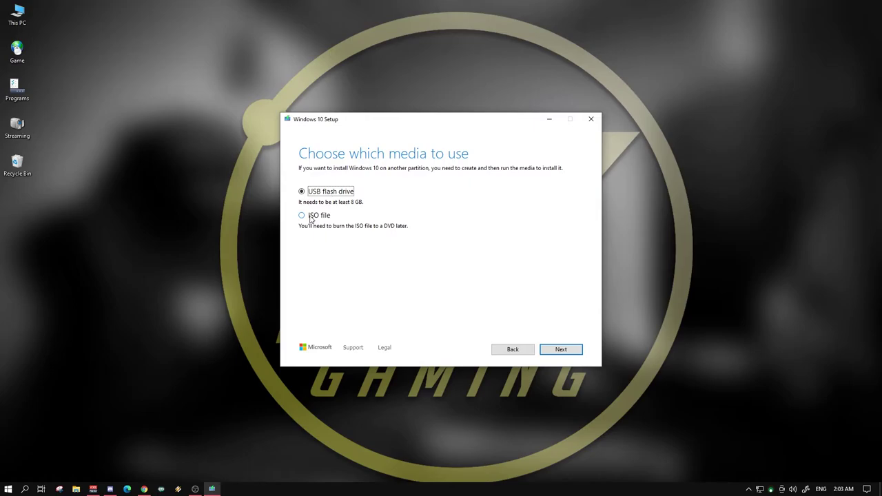
left_click(565, 353)
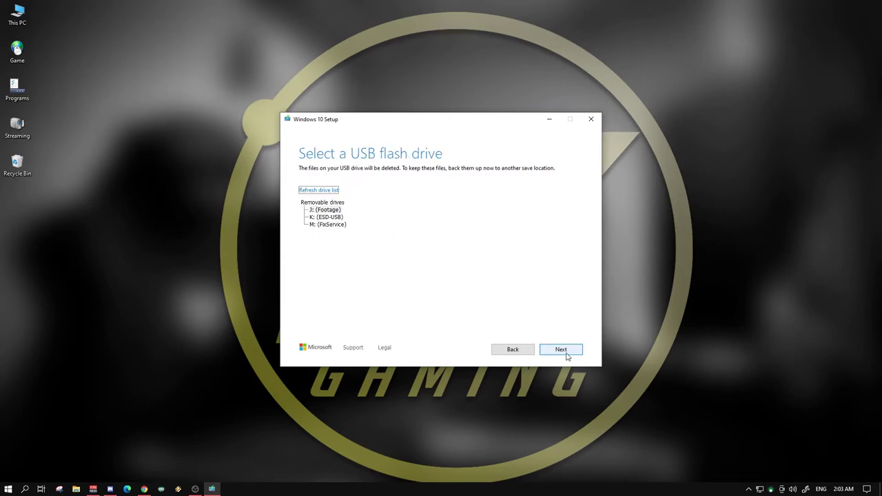
left_click(329, 217)
left_click(558, 353)
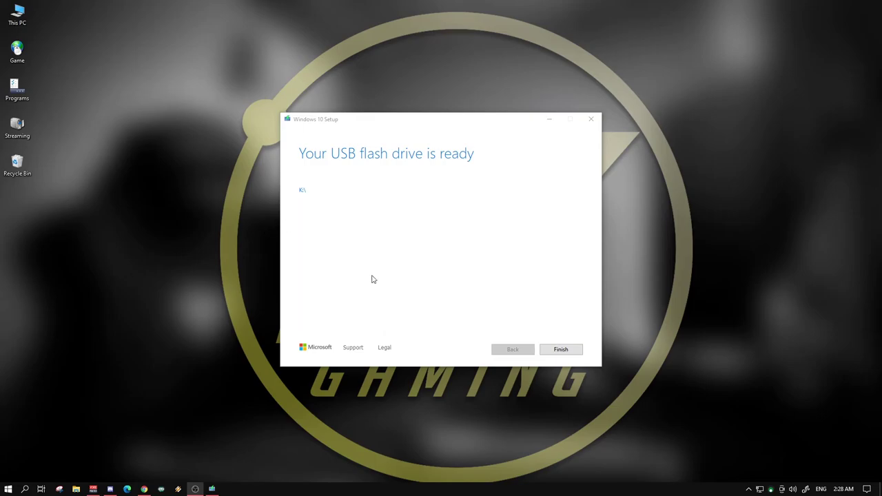
left_click(567, 350)
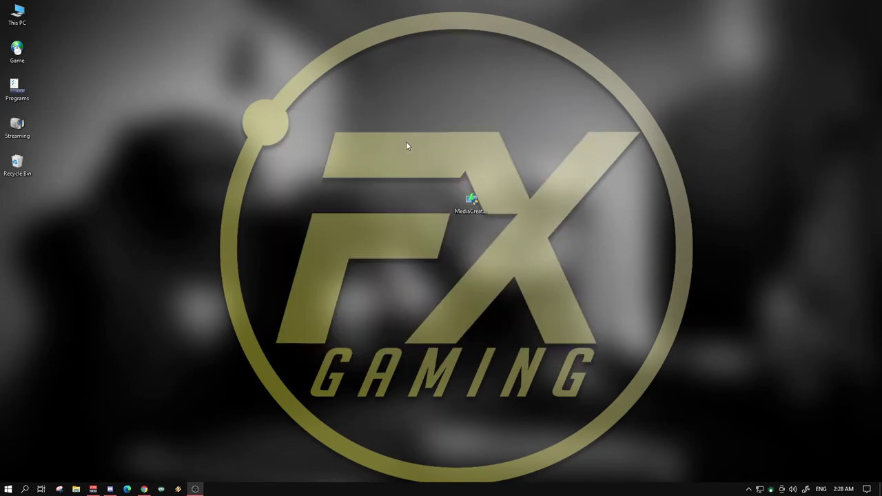
- Move the MediaCreationTool20H2.exe file from the desktop to the Recycle Bin
left_click_drag(420, 156, 501, 255)
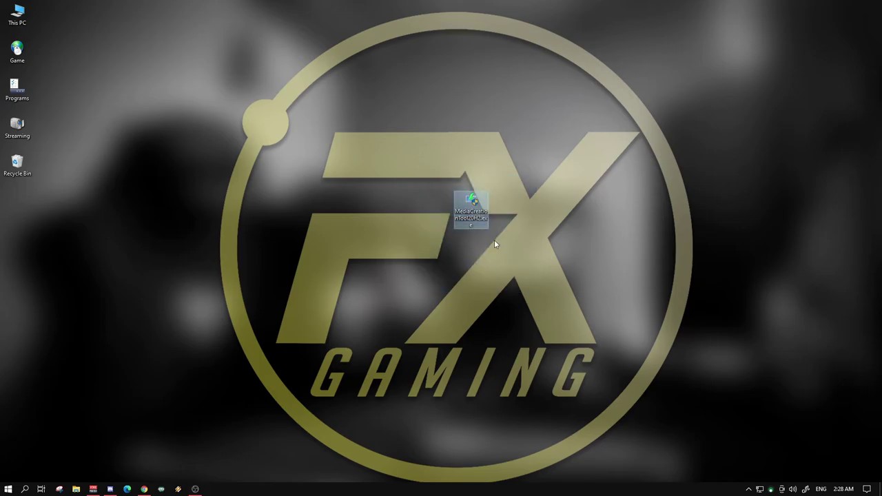
left_click_drag(473, 200, 25, 168)
- Open the ESD-USB (K:) drive in File Explorer and examine its installation files and available drive commands
double_click(18, 13)
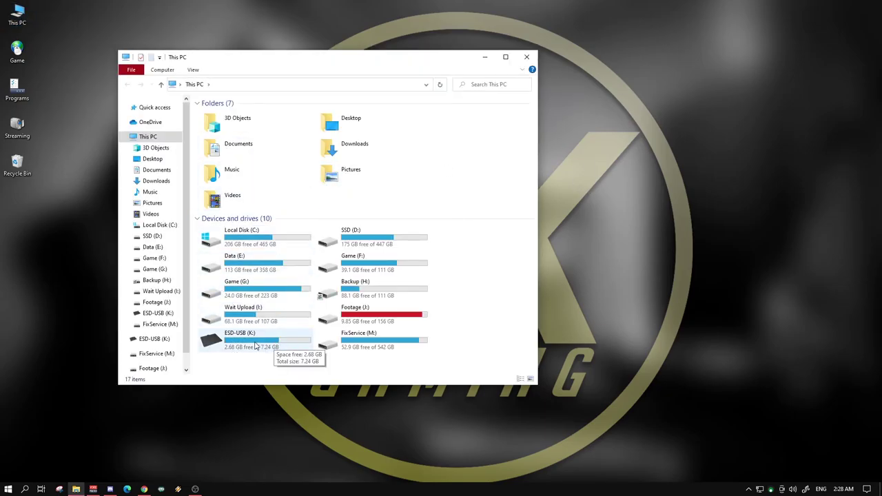
left_click(159, 314)
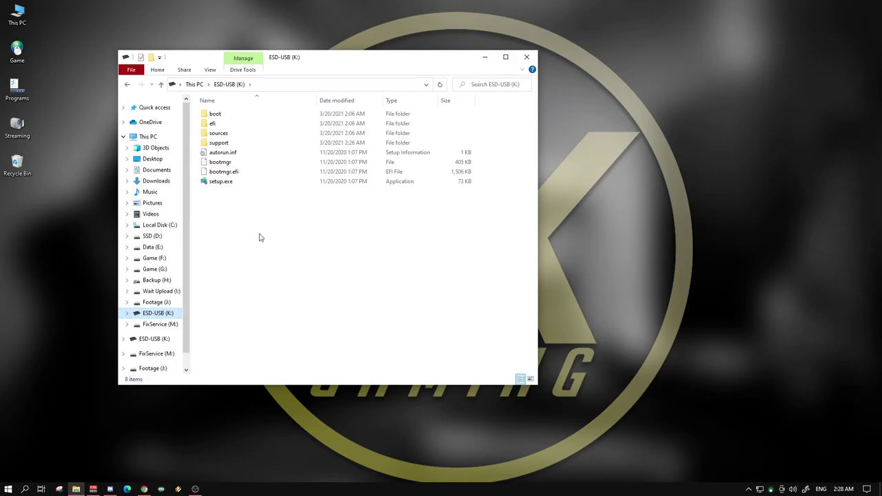
left_click_drag(295, 217, 196, 98)
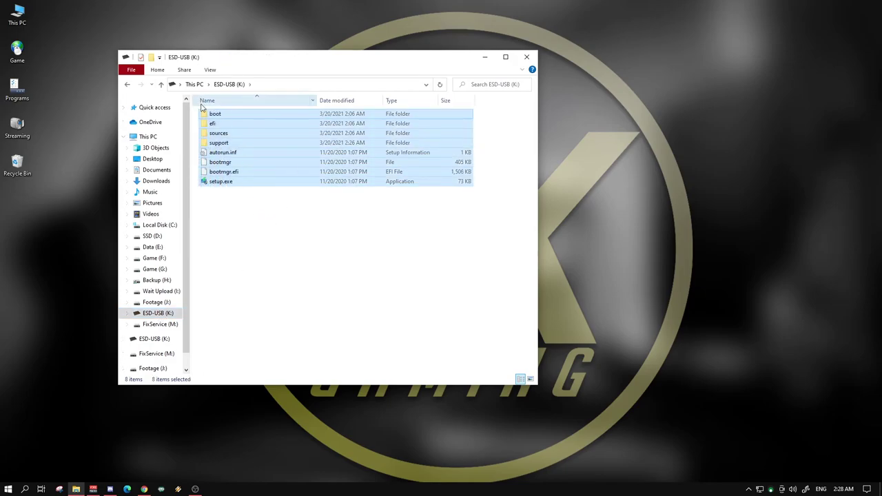
right_click(159, 315)
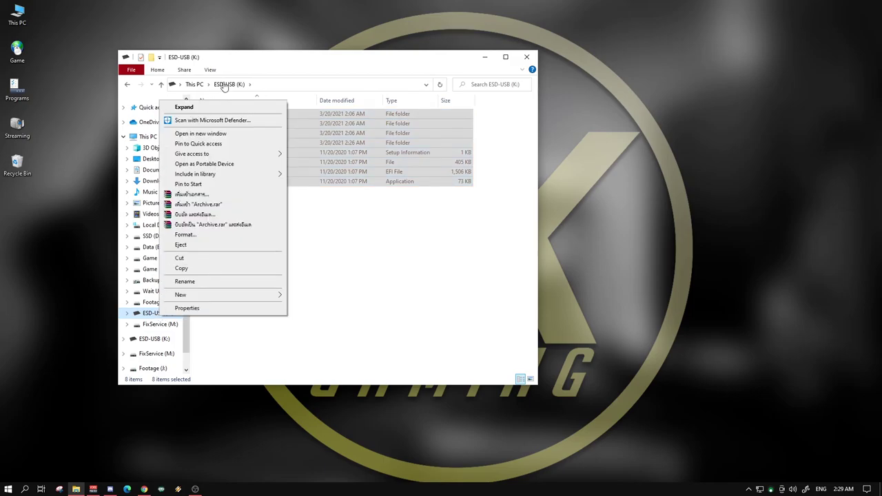
left_click(330, 323)
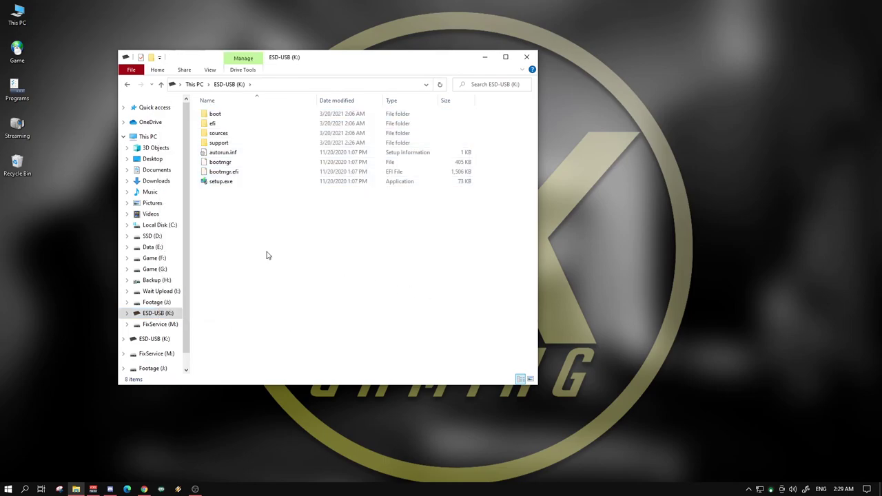
- Run setup.exe from the ESD-USB (K:) drive, proceed past the Install Windows 10 page, and close the setup
double_click(231, 182)
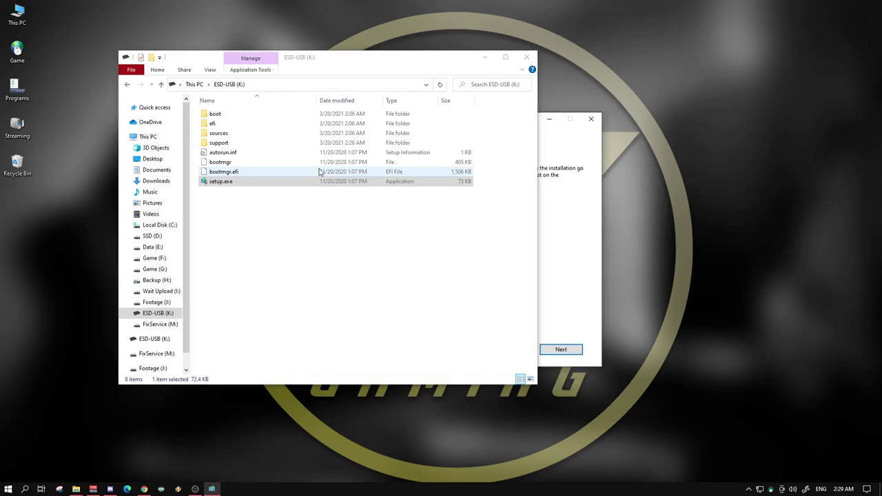
left_click(484, 57)
left_click_drag(437, 124, 427, 94)
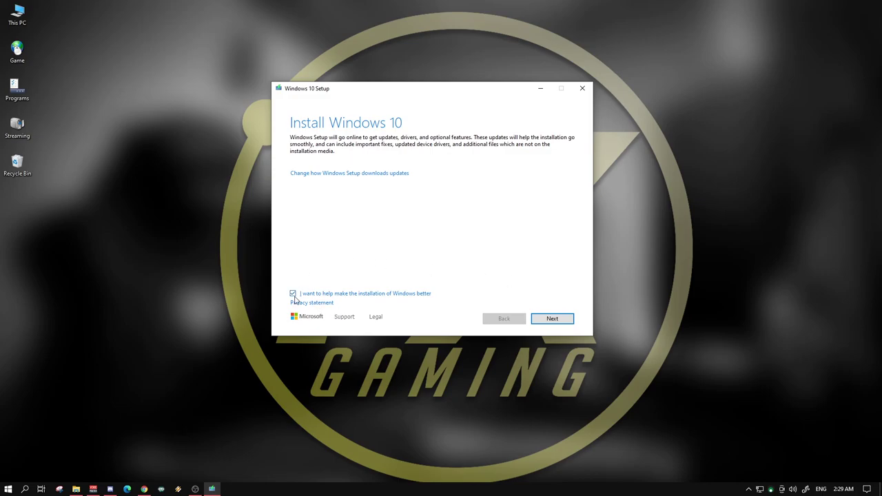
left_click(544, 322)
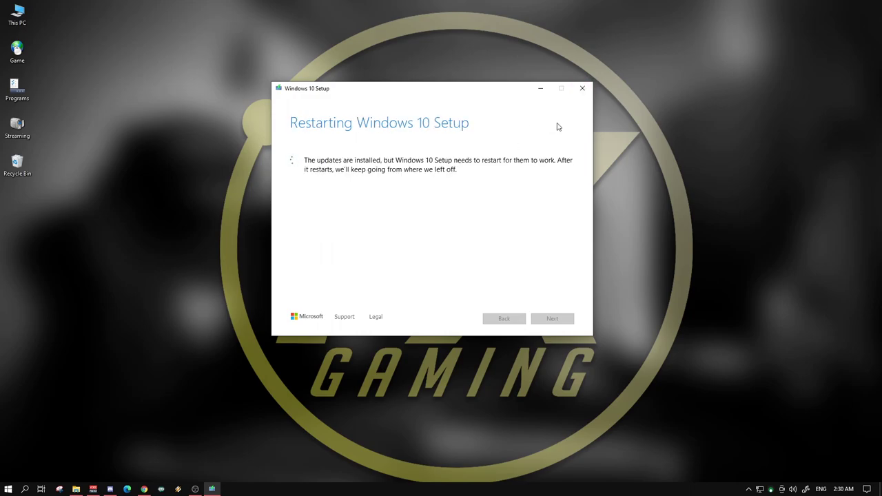
left_click(582, 90)
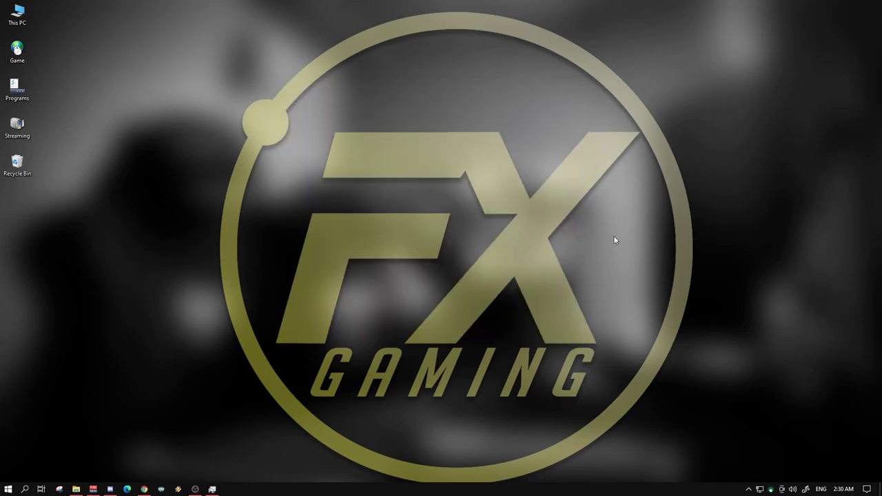